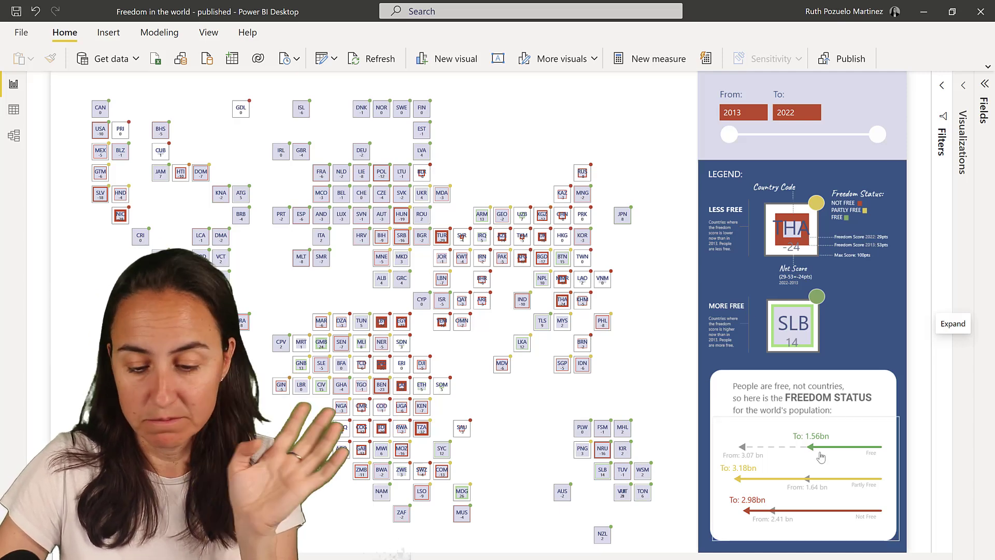
Deselect the map visual in Power BI so nothing on the report page is selected
left_click(687, 538)
left_click(894, 326)
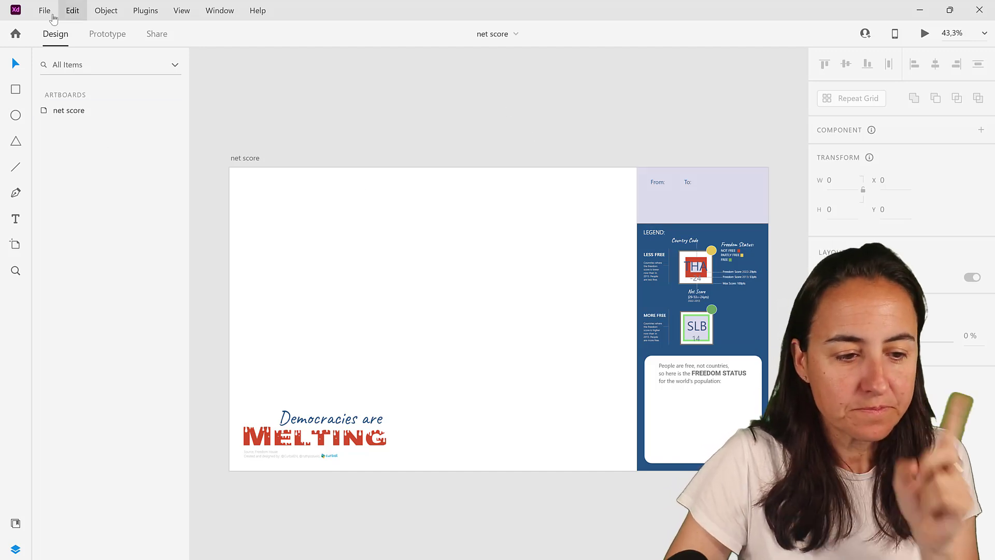
Export all Adobe XD artboards in SVG format, overwriting net score.svg in the Design folder
left_click(44, 10)
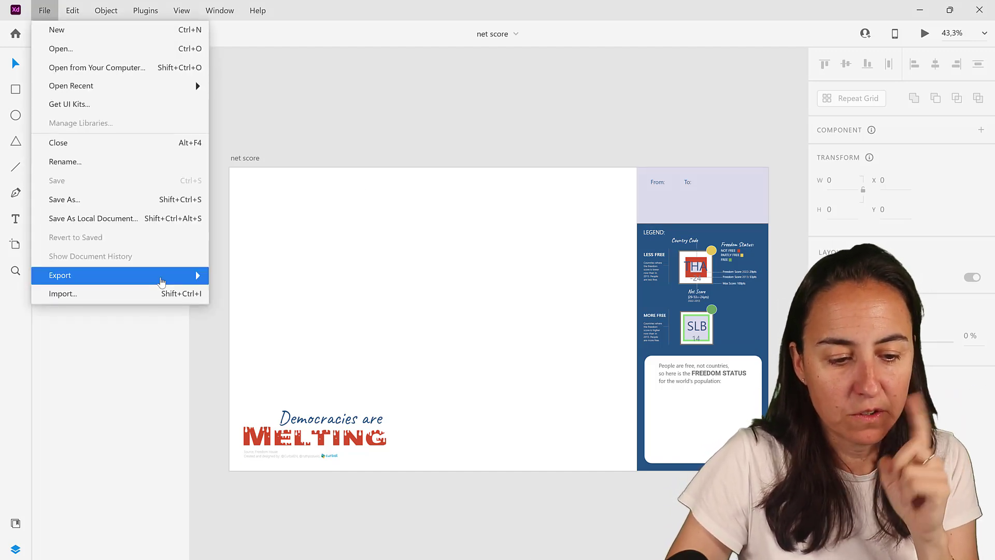
mouse_move(117, 275)
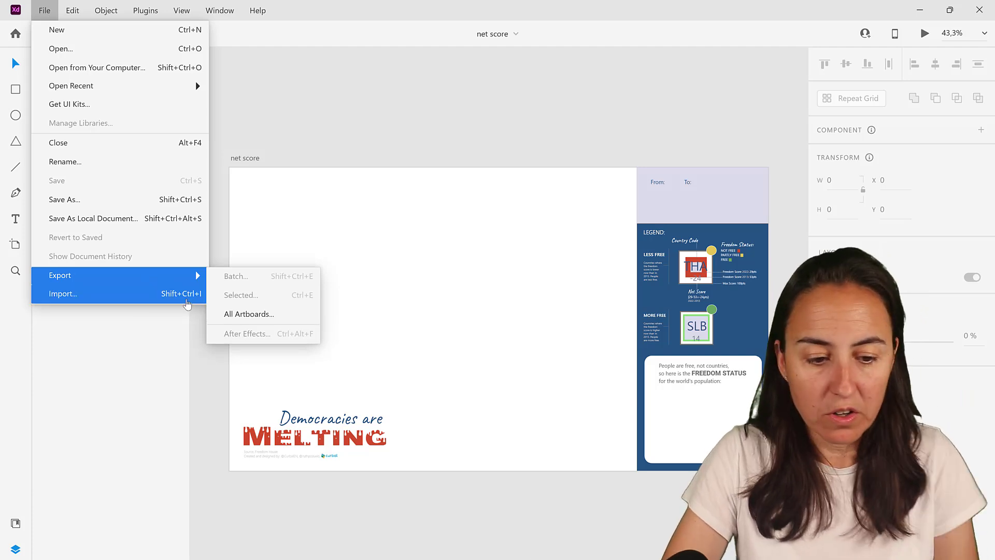
left_click(272, 314)
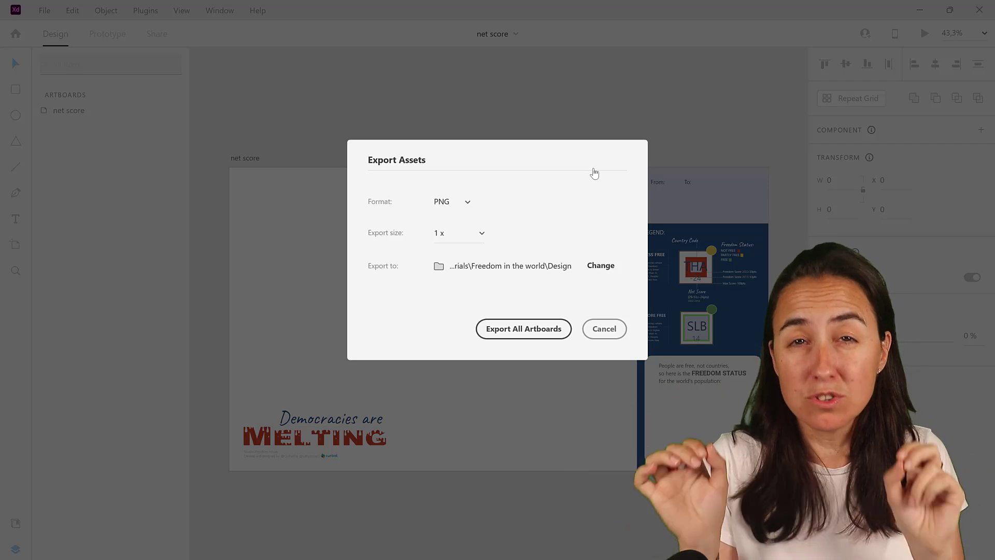
left_click(469, 203)
left_click(454, 235)
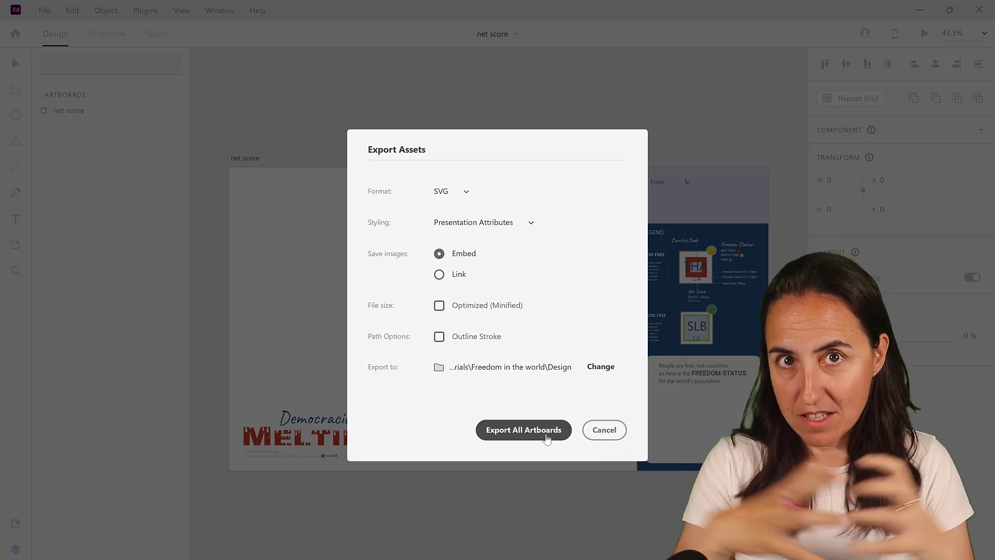
left_click(523, 430)
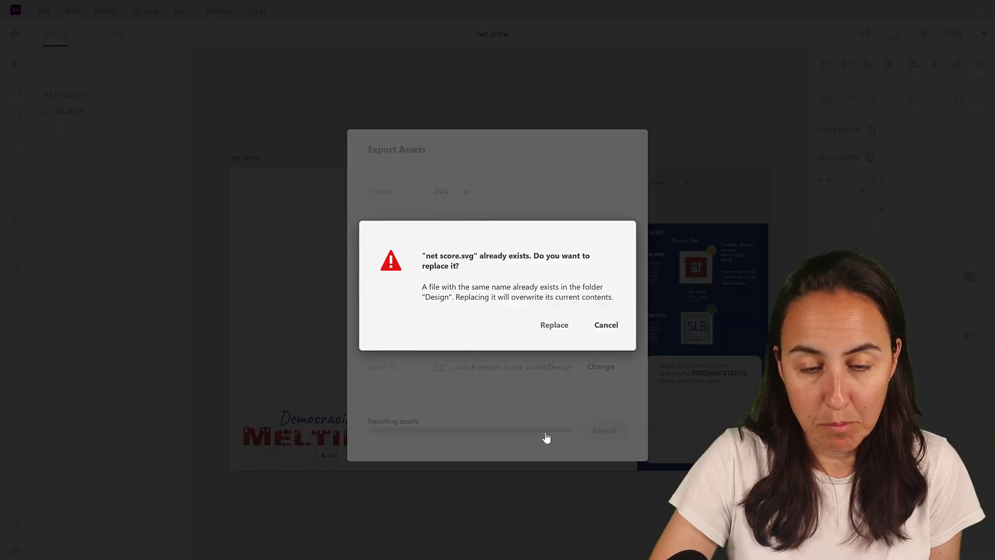
left_click(553, 324)
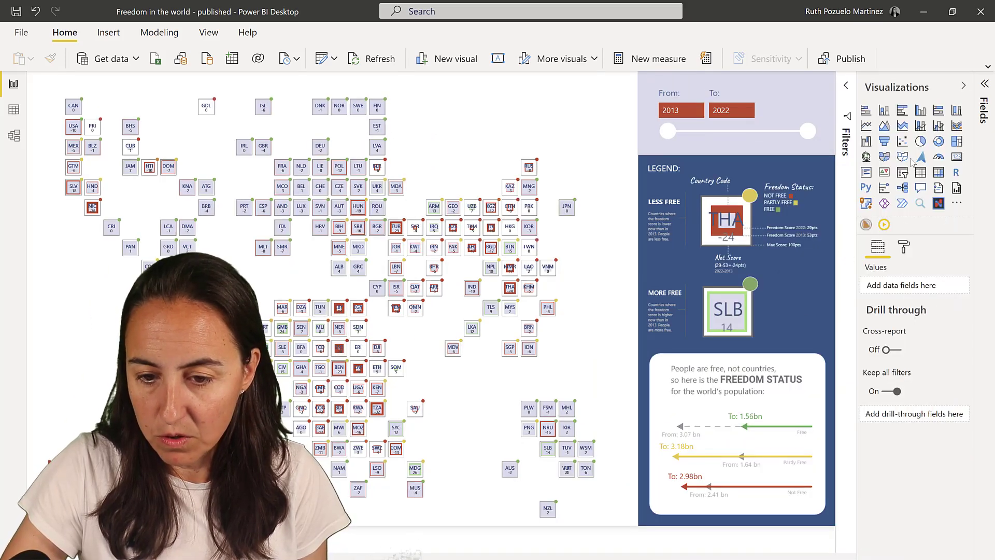
Replace the net score.png page background with net score.svg
left_click(904, 247)
left_click(902, 344)
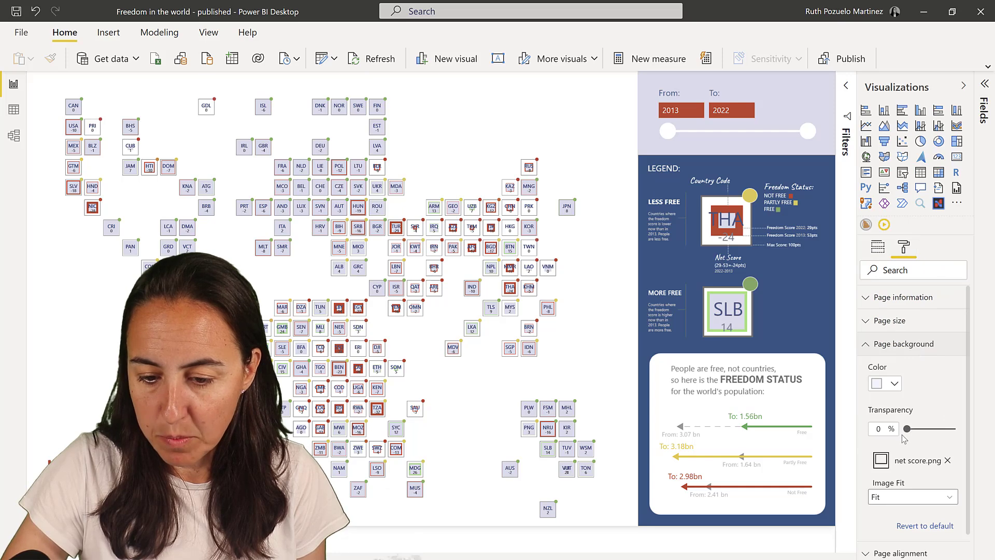
left_click(947, 461)
left_click(935, 463)
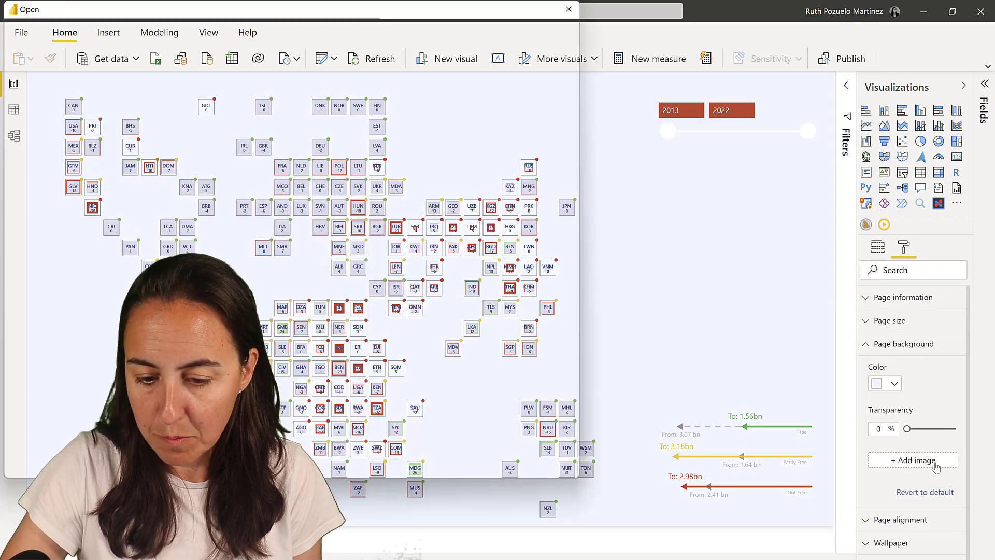
double_click(276, 356)
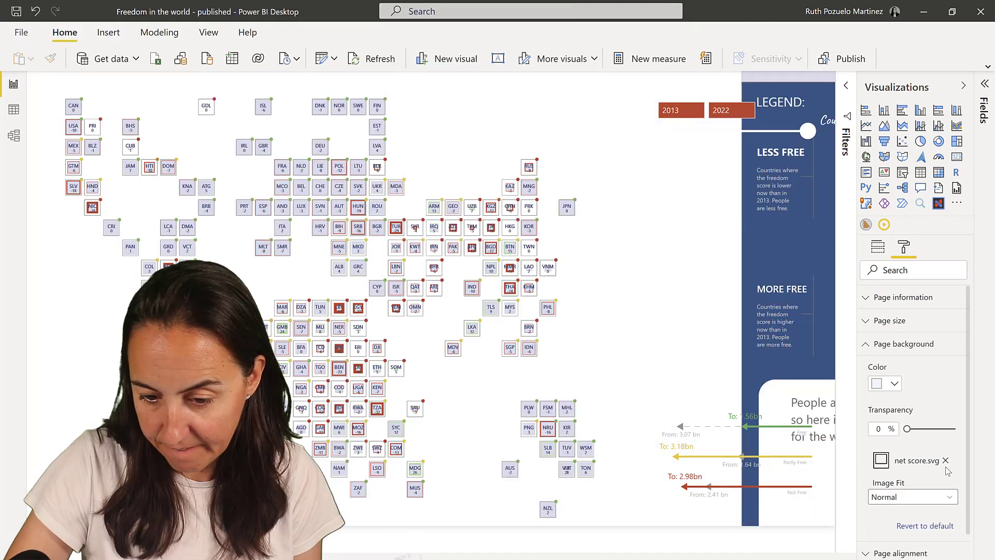
Set the background image fit to Fit and collapse the Visualizations pane
left_click(918, 502)
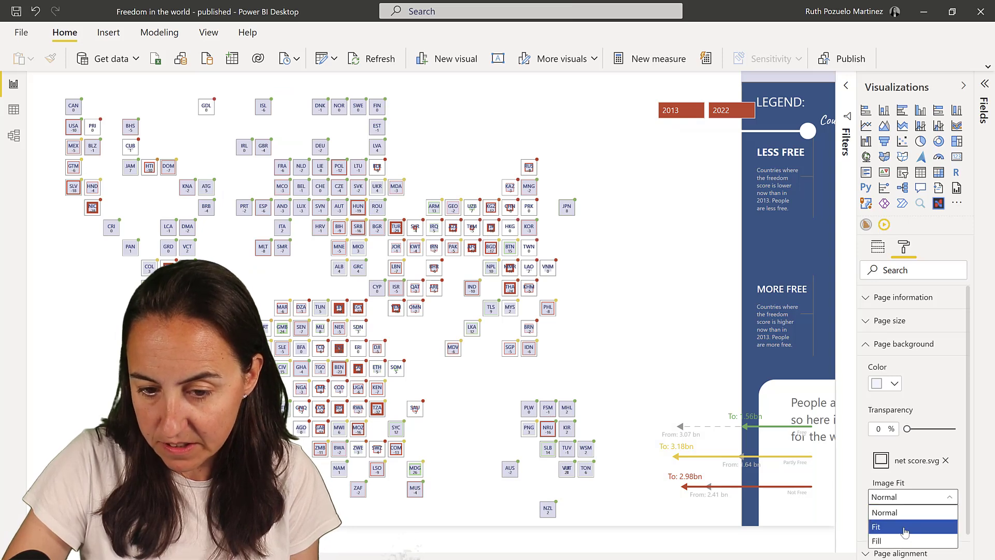
left_click(904, 529)
left_click(963, 85)
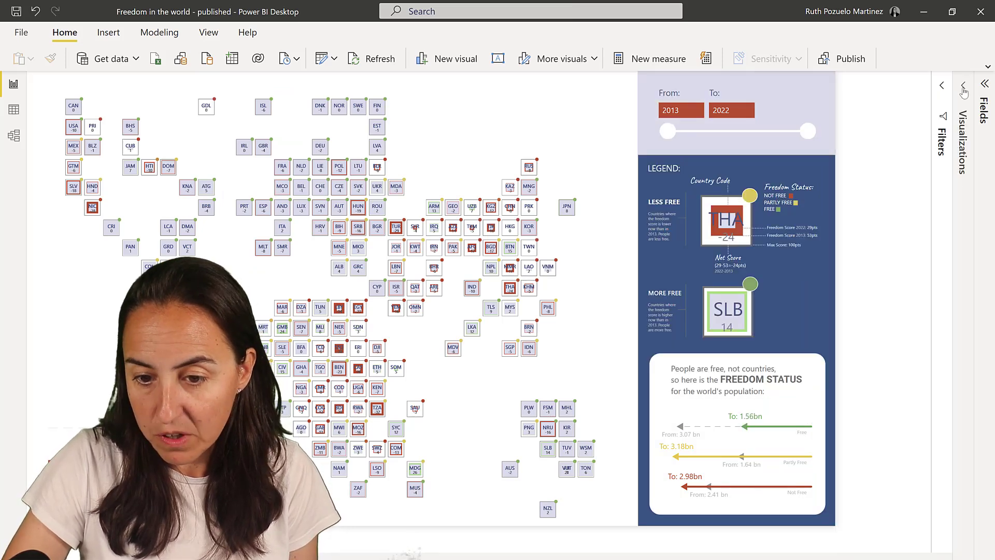
left_click(676, 540)
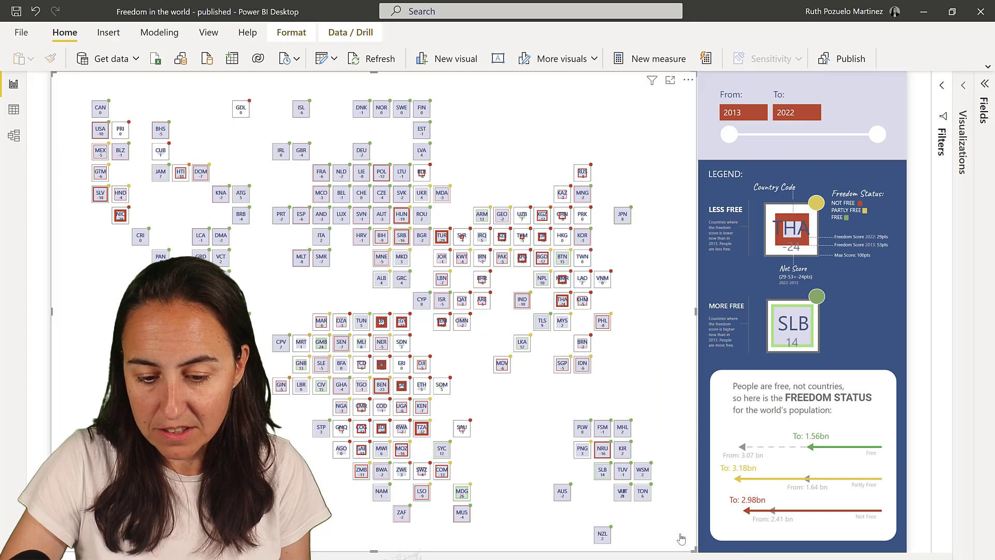
left_click(740, 554)
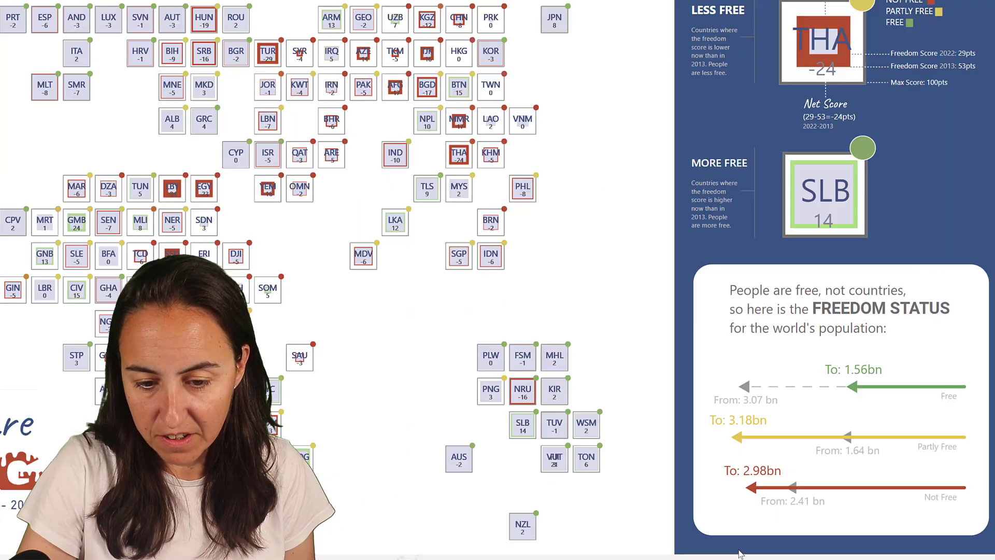